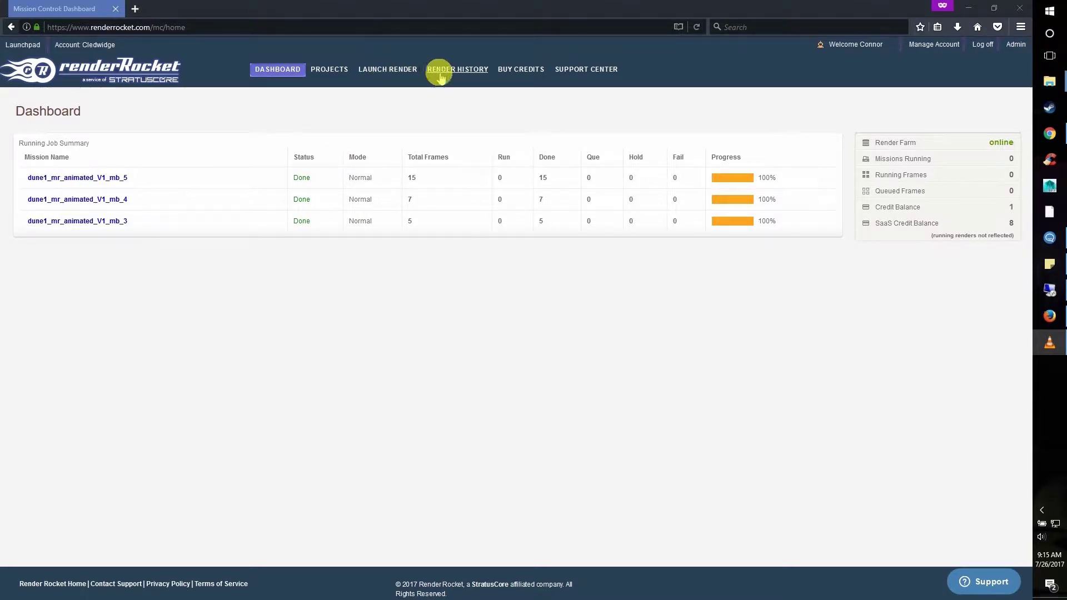
Add a project named Example_Test with FTP directory example_test from the Projects list.
{"action": "left_click", "coordinate": [323, 77]}
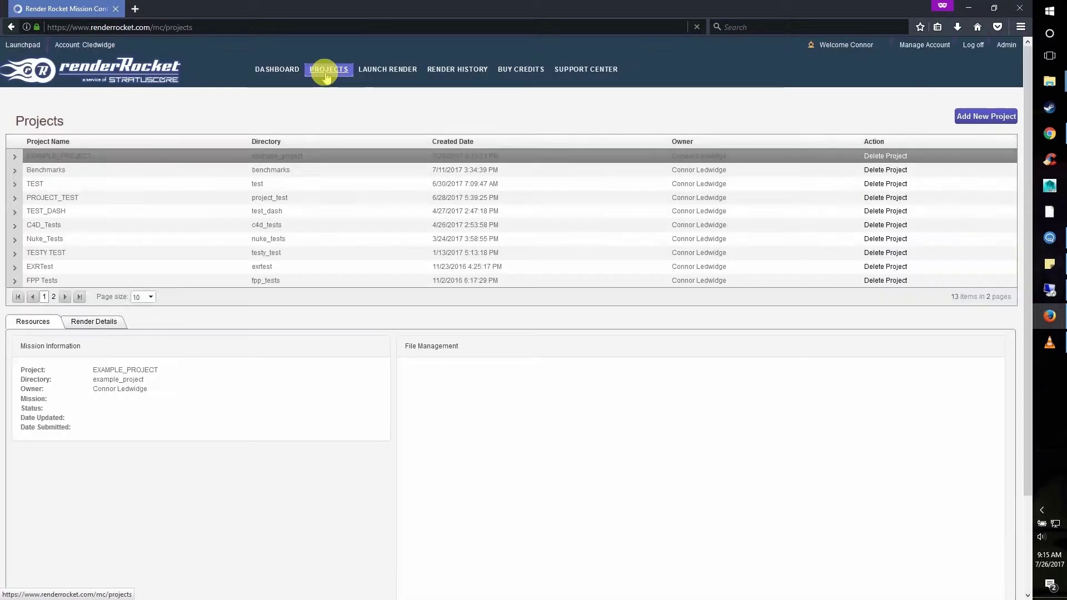
{"action": "left_click", "coordinate": [984, 115]}
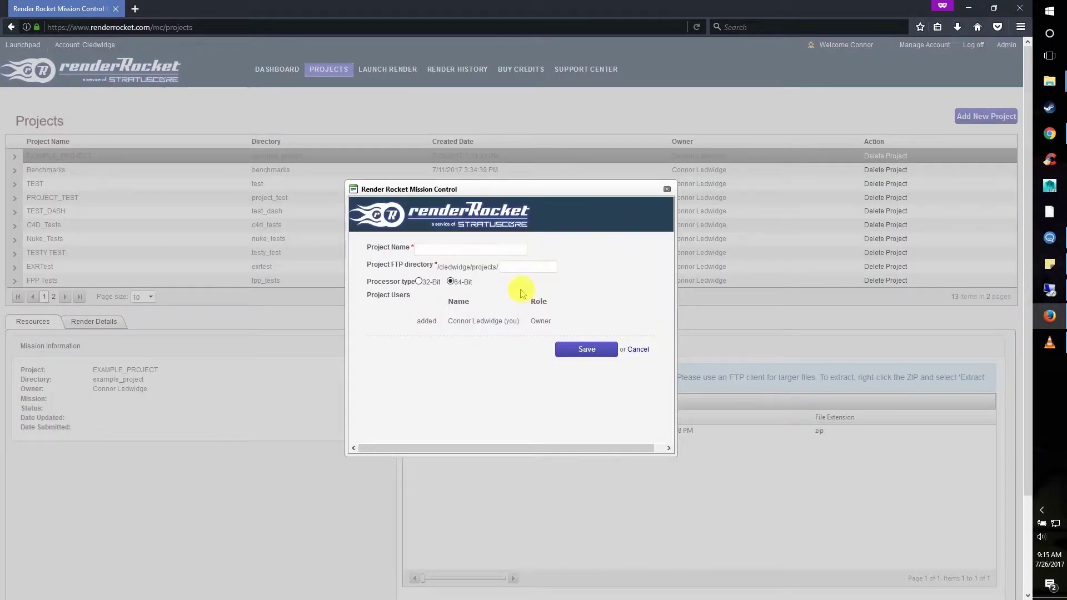
{"action": "left_click", "coordinate": [459, 250]}
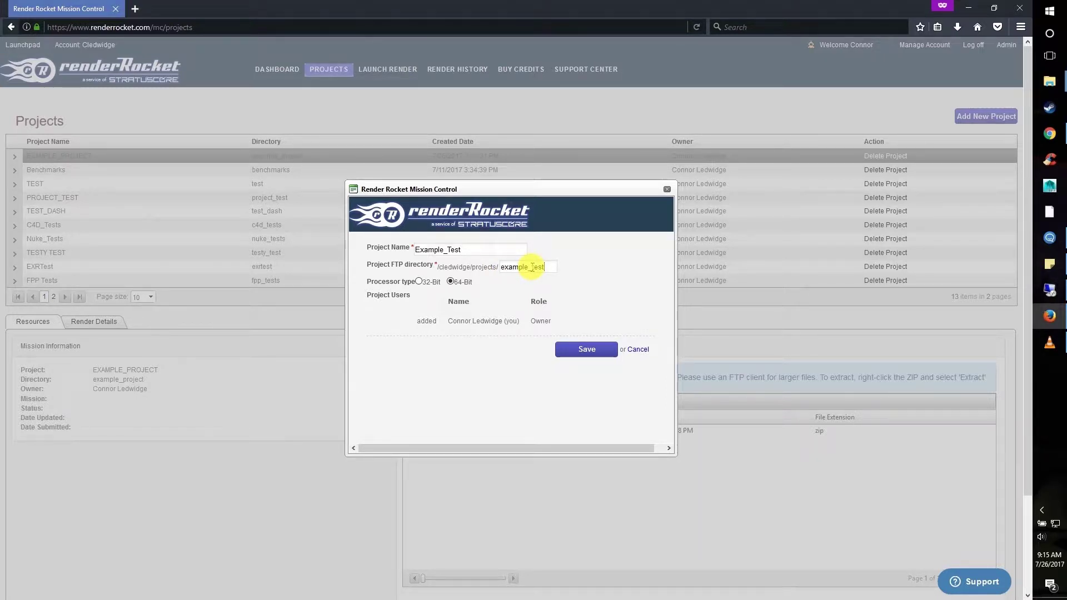
{"action": "left_click", "coordinate": [570, 354]}
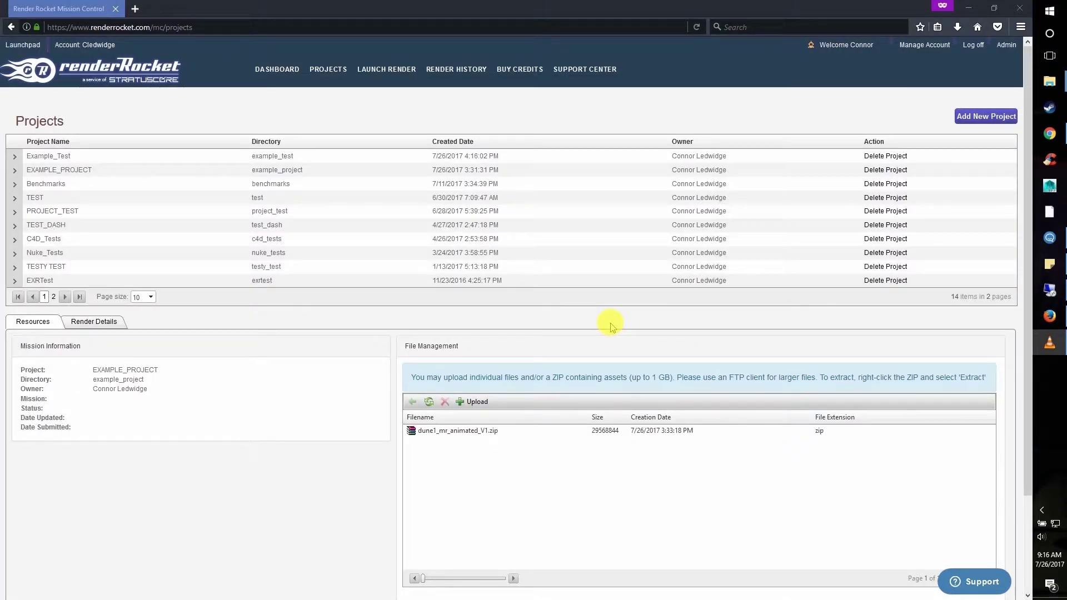
Open the Example_Test project and queue dune1_mr_animated_V1.zip in its Upload dialog.
{"action": "left_click", "coordinate": [61, 157]}
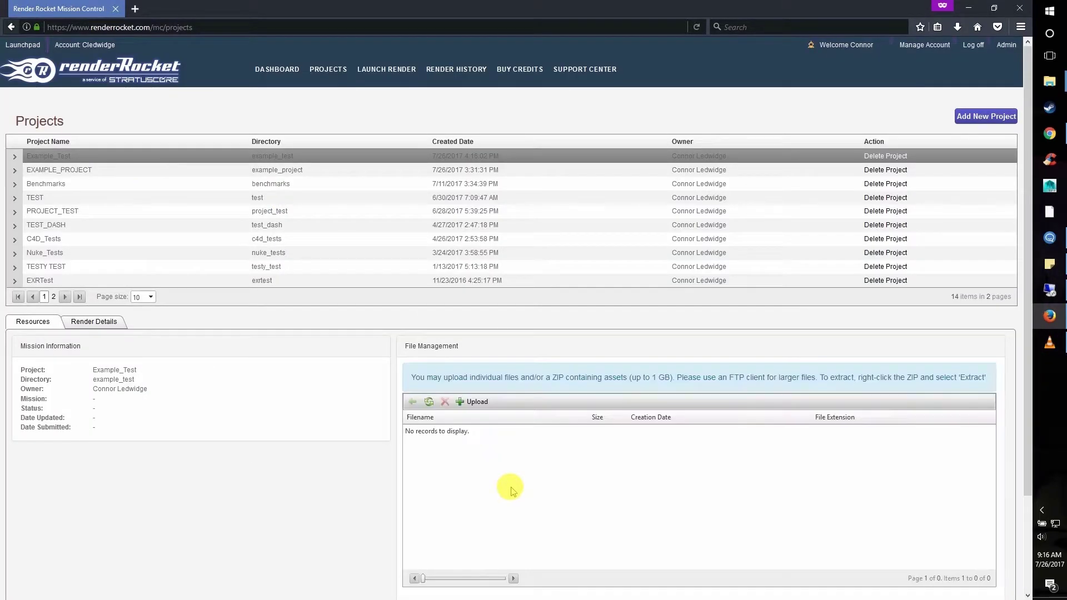
{"action": "left_click", "coordinate": [471, 401]}
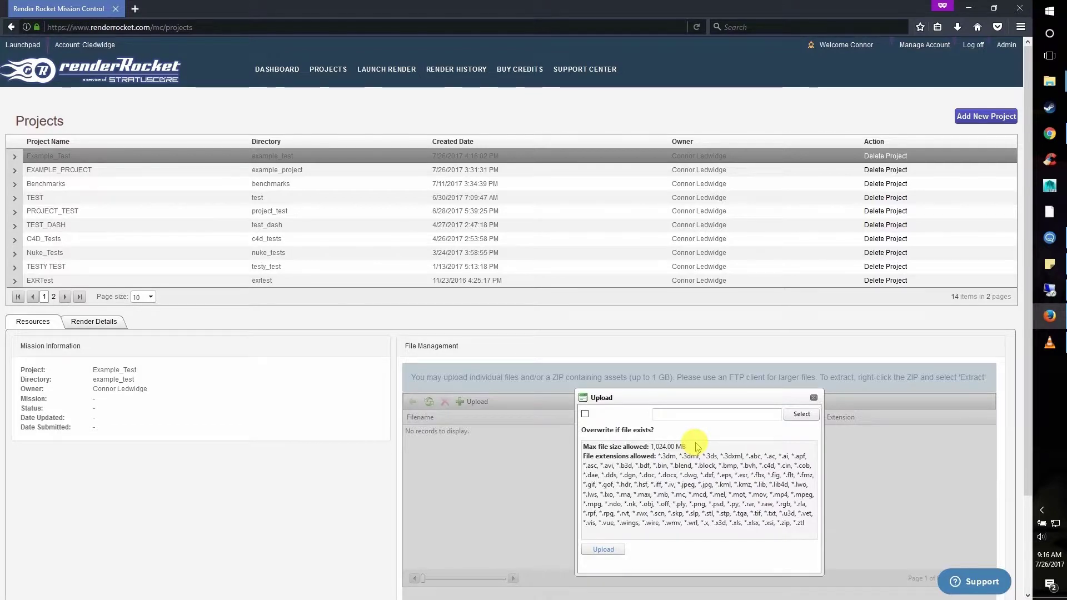
{"action": "left_click", "coordinate": [802, 414]}
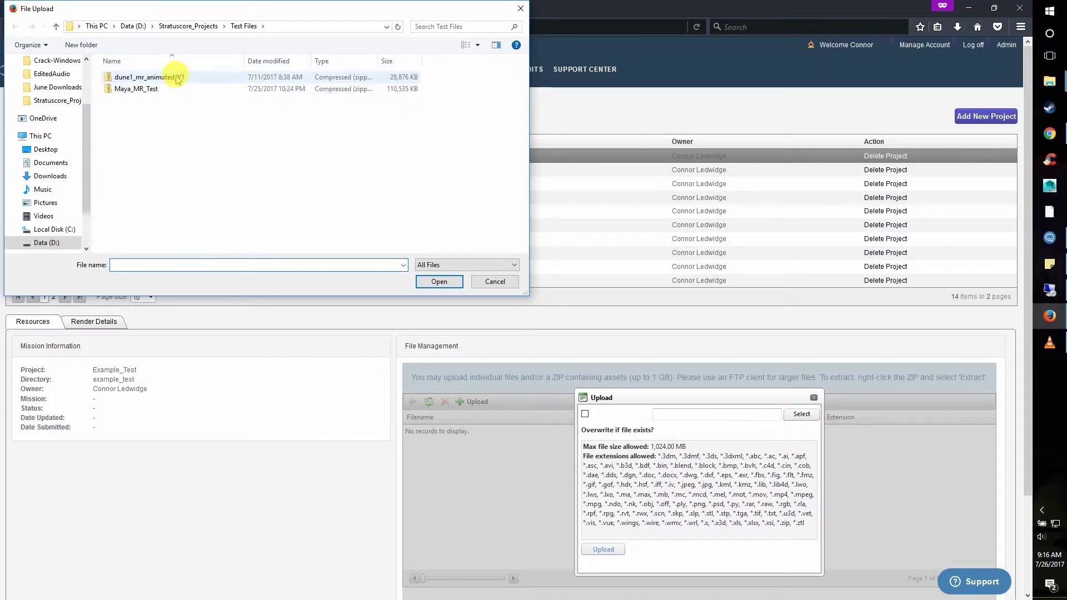
{"action": "left_click", "coordinate": [177, 78]}
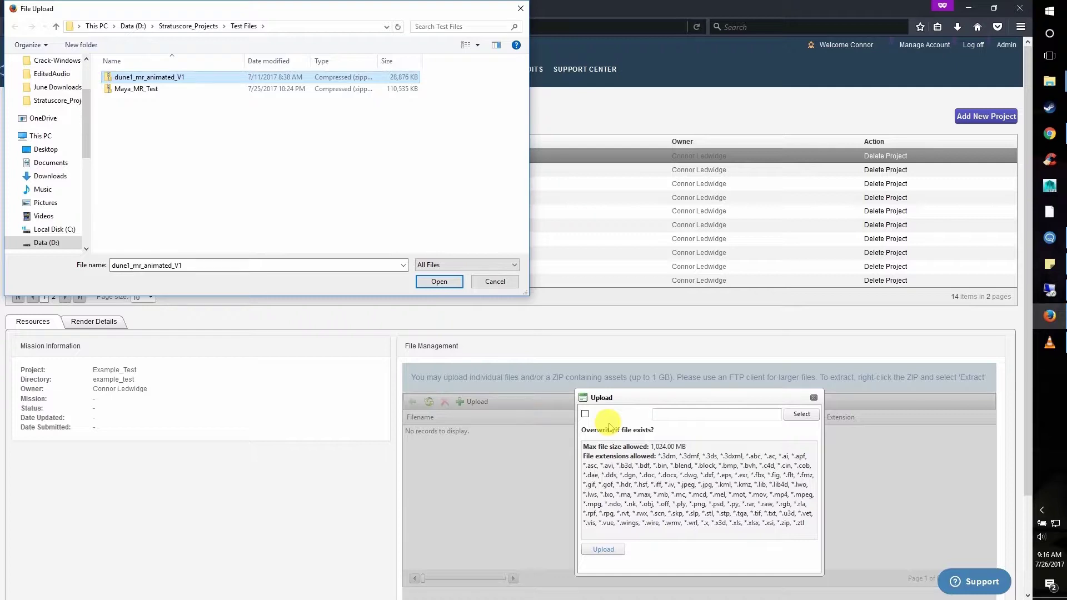
{"action": "left_click", "coordinate": [431, 282]}
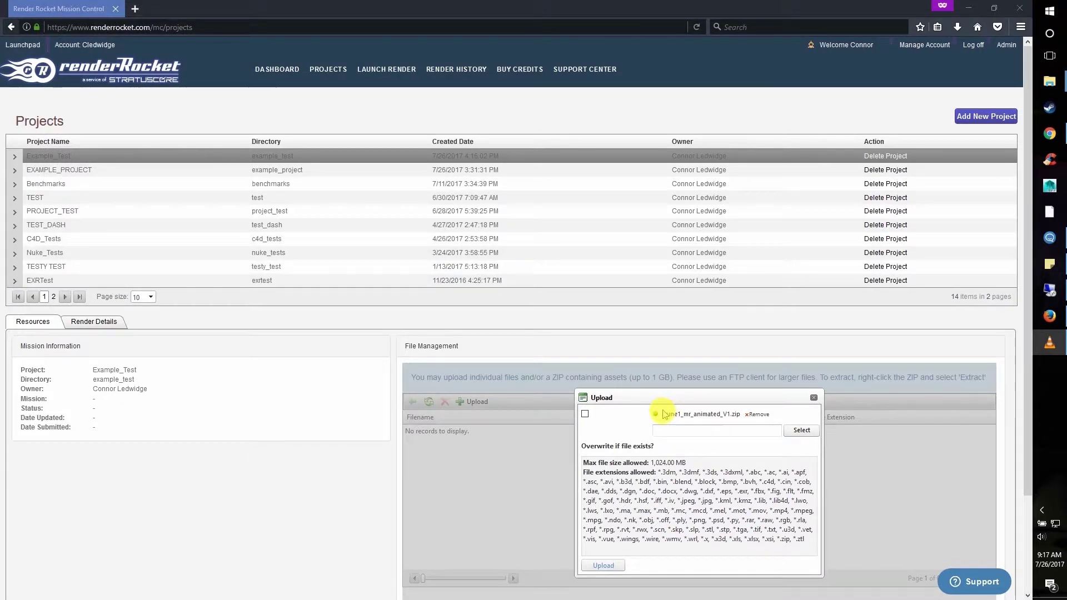
Upload dune1_mr_animated_V1.zip and extract it on the server from File Management.
{"action": "left_click", "coordinate": [605, 566]}
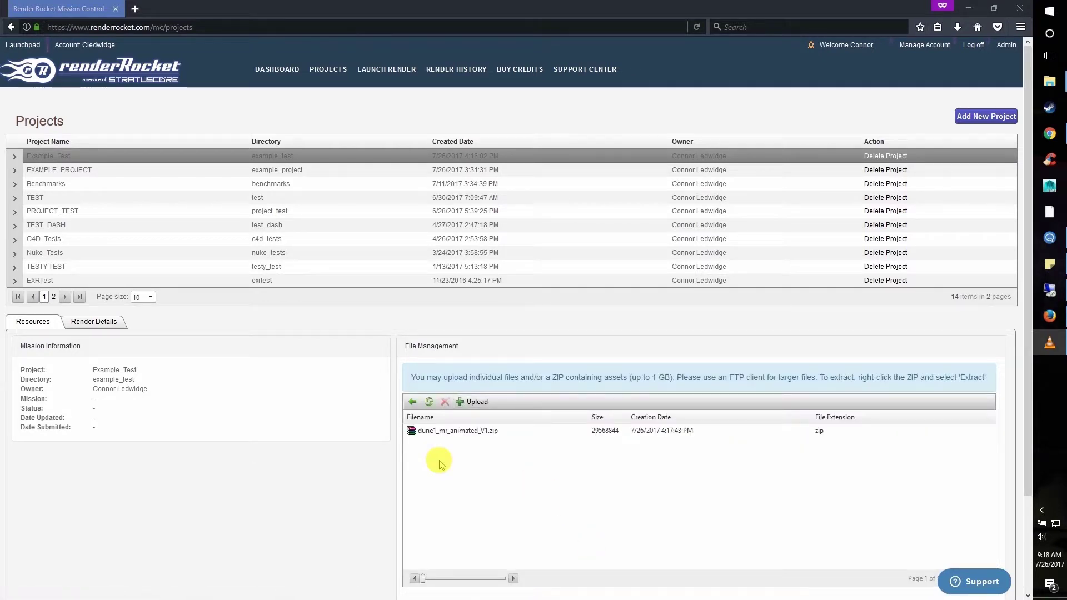
{"action": "right_click", "coordinate": [446, 435]}
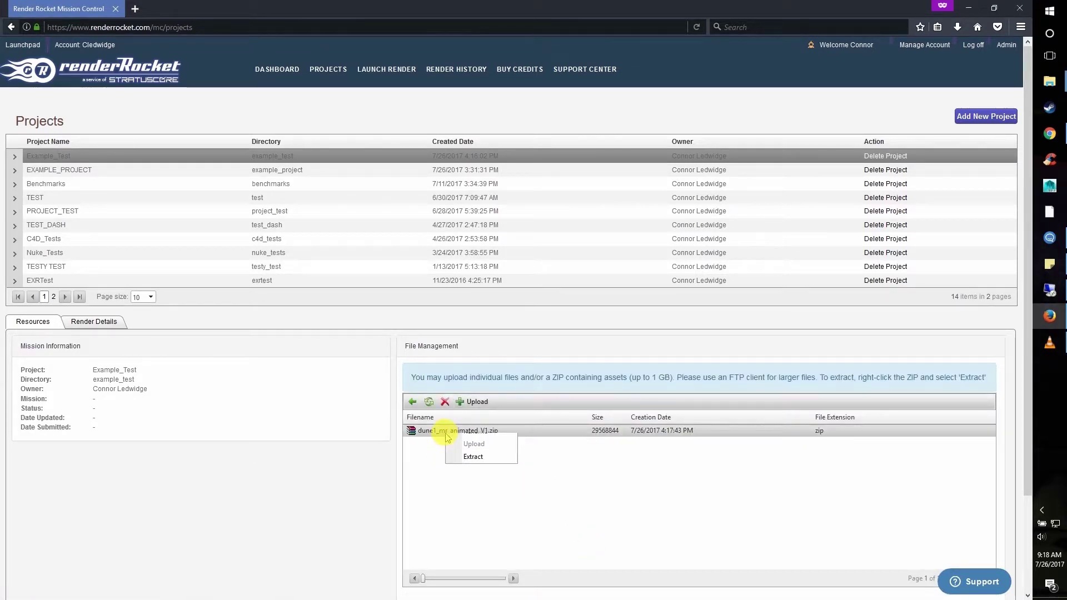
{"action": "left_click", "coordinate": [465, 476]}
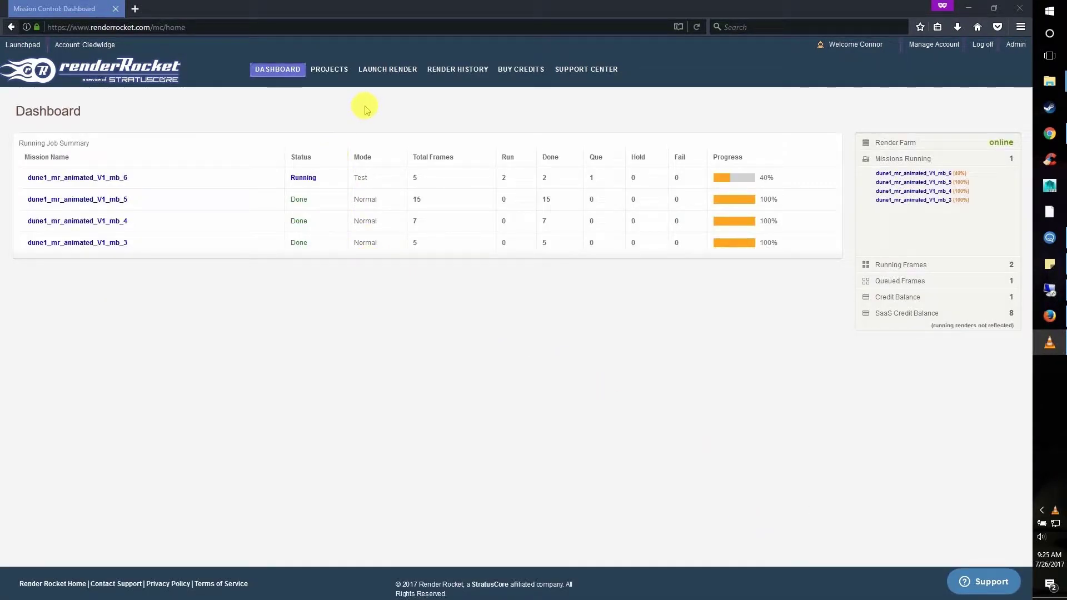
On Launch Render, choose project Example_Test, scene dune1_mr_animated_V1.mb, and Maya 2017 (Mental Ray).
{"action": "left_click", "coordinate": [370, 74]}
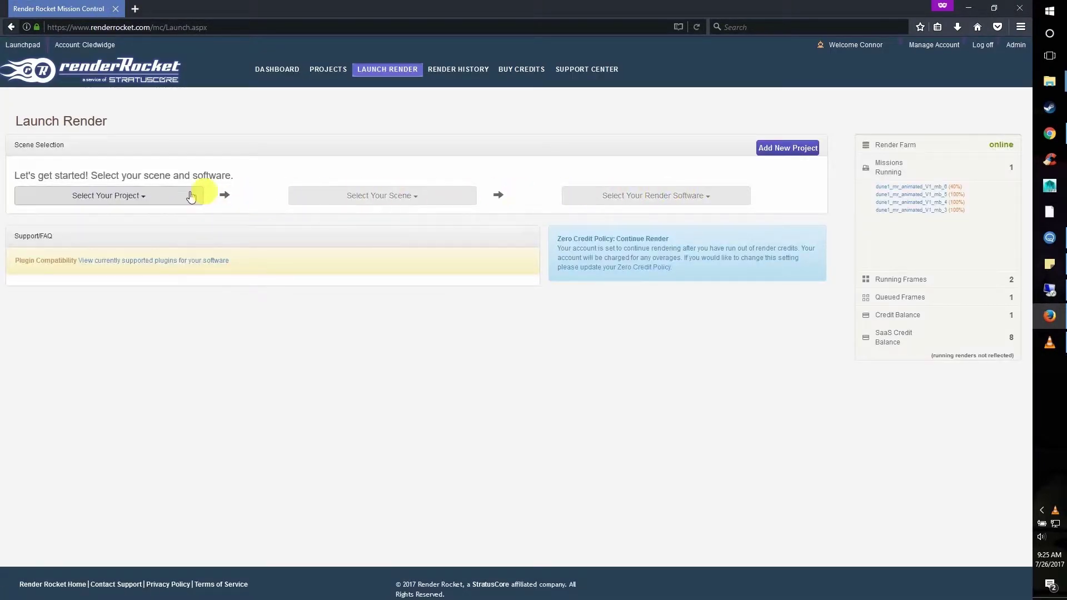
{"action": "left_click", "coordinate": [134, 196]}
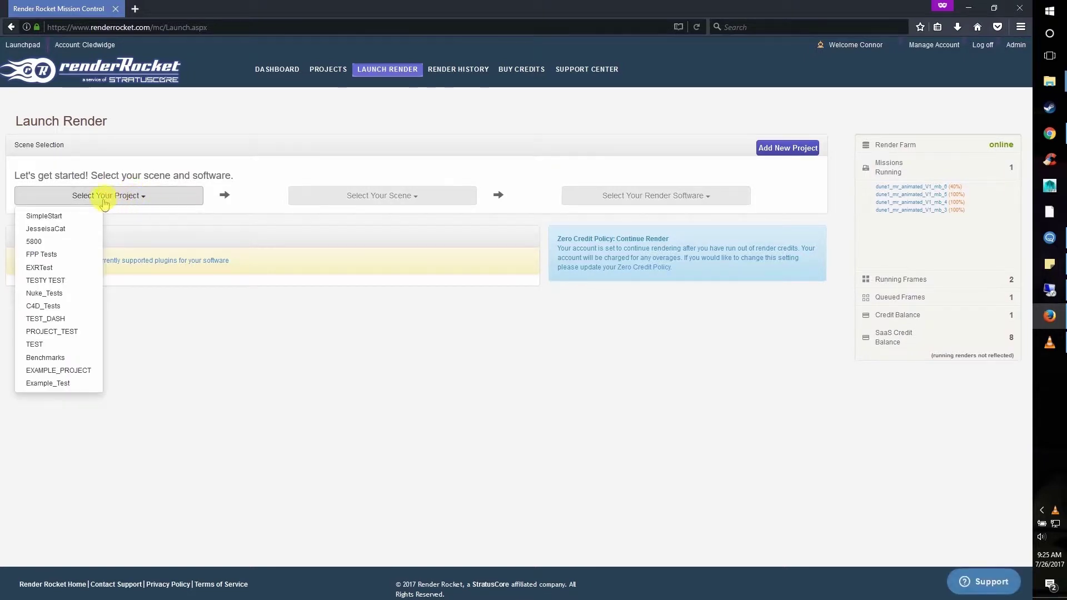
{"action": "left_click", "coordinate": [61, 383]}
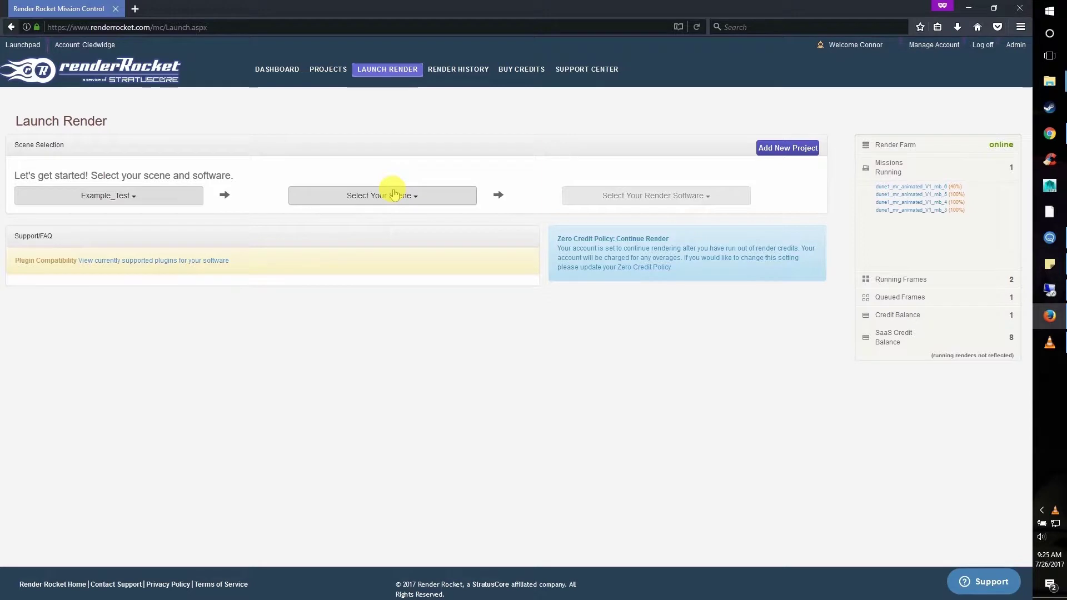
{"action": "left_click", "coordinate": [394, 193]}
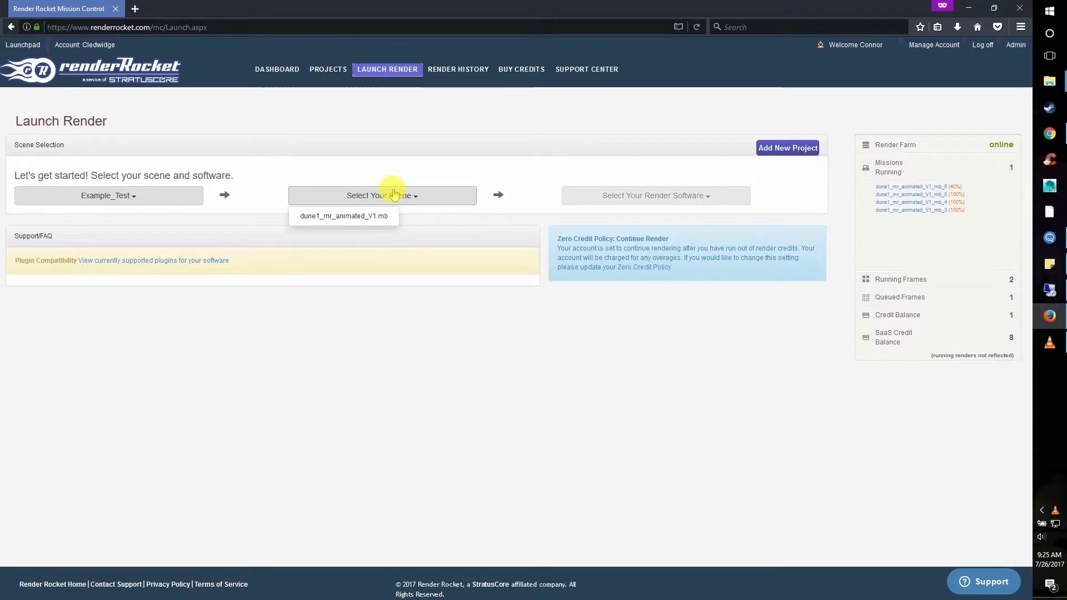
{"action": "left_click", "coordinate": [369, 217]}
{"action": "left_click", "coordinate": [661, 202]}
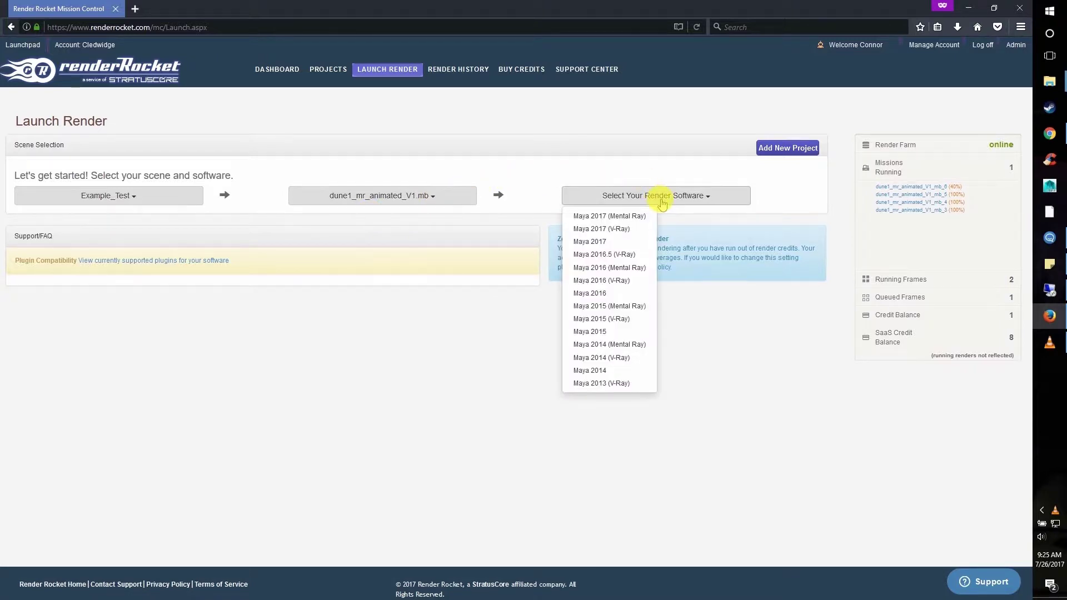
{"action": "left_click", "coordinate": [623, 217]}
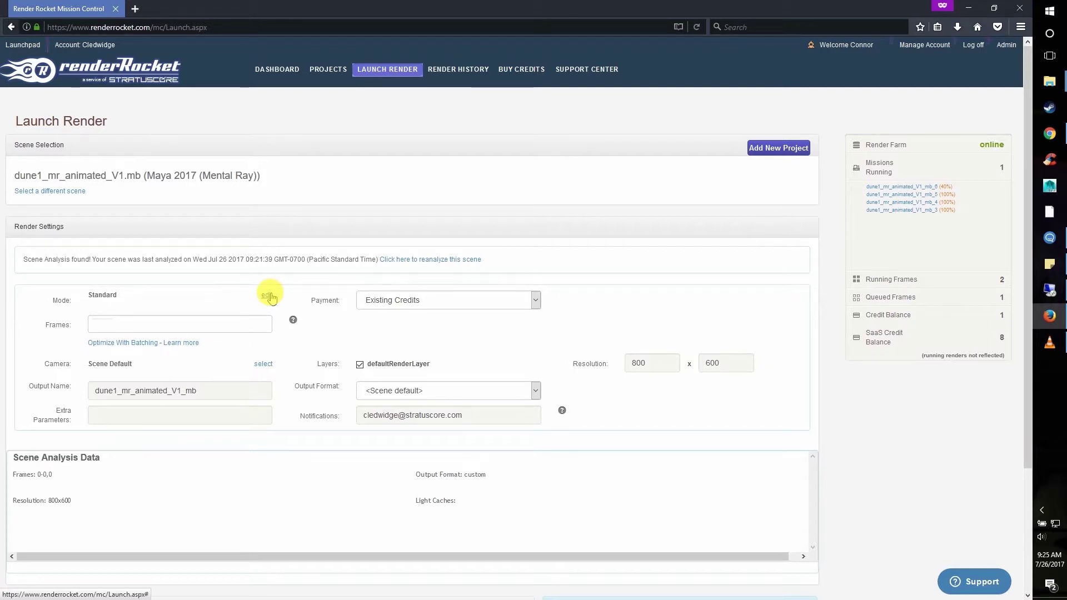
Switch the render mode to 'Free Test (Limit 5 Frames)'.
{"action": "left_click", "coordinate": [269, 297]}
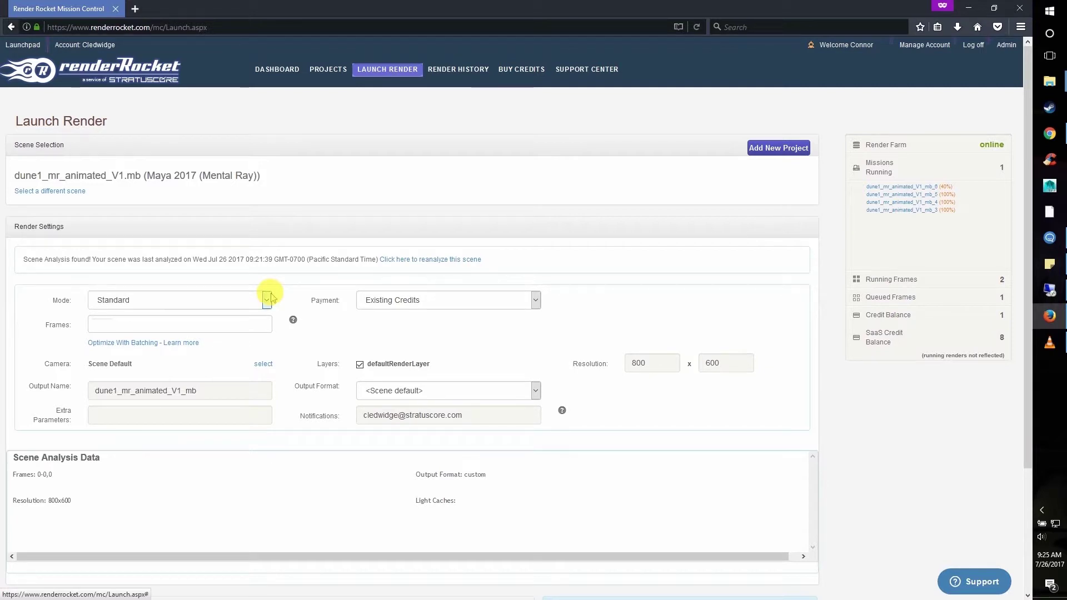
{"action": "left_click", "coordinate": [215, 300]}
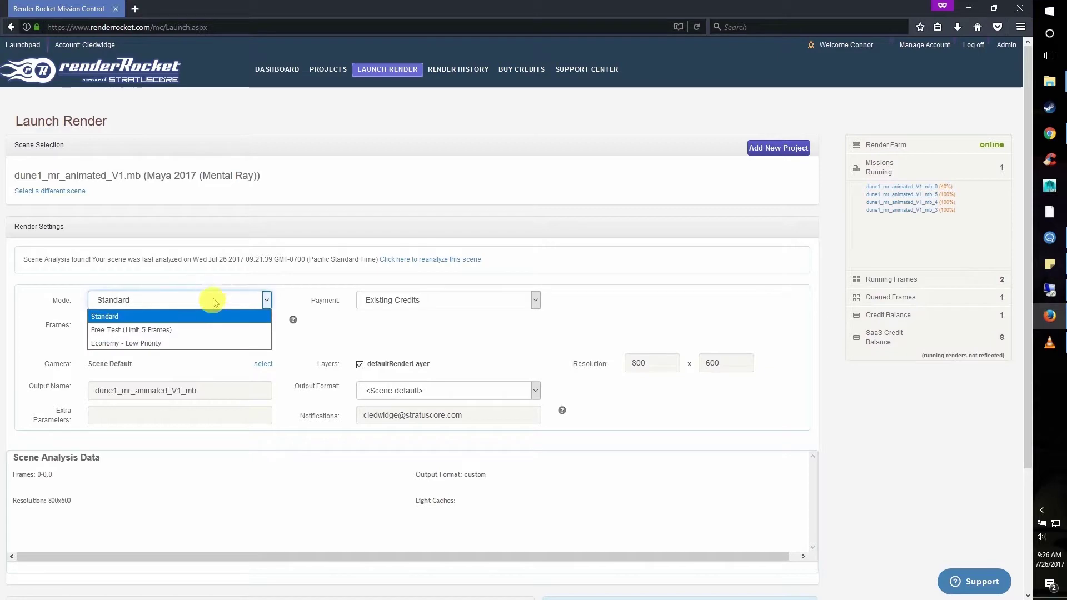
{"action": "left_click", "coordinate": [210, 330]}
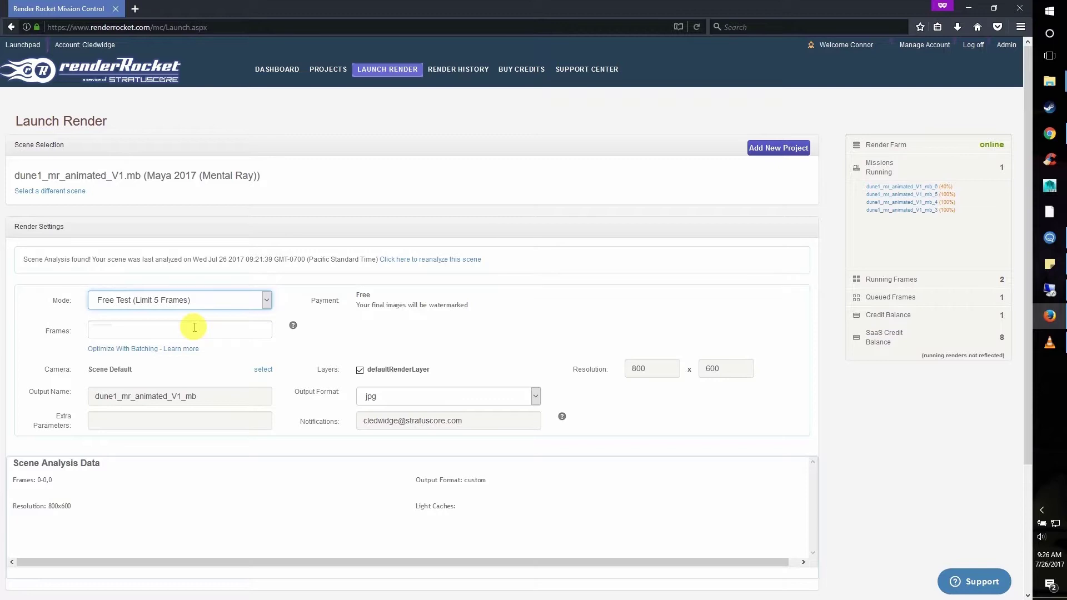
Enter frames 1-3, 10 and 20, and toggle the defaultRenderLayer layer.
{"action": "left_click", "coordinate": [195, 328]}
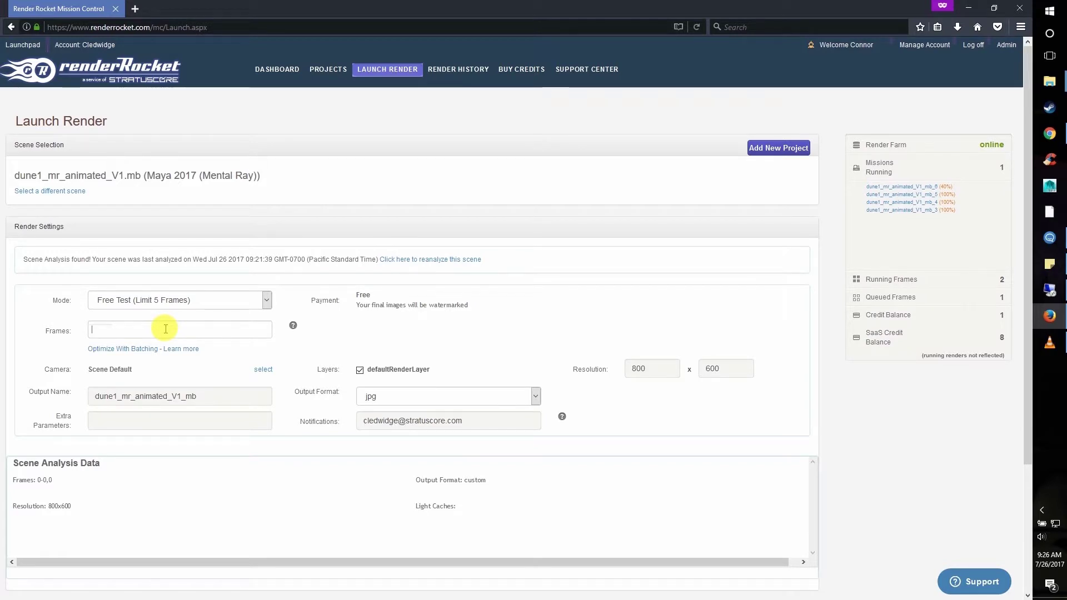
{"action": "type", "text": "1-3"}
{"action": "key", "text": "Return"}
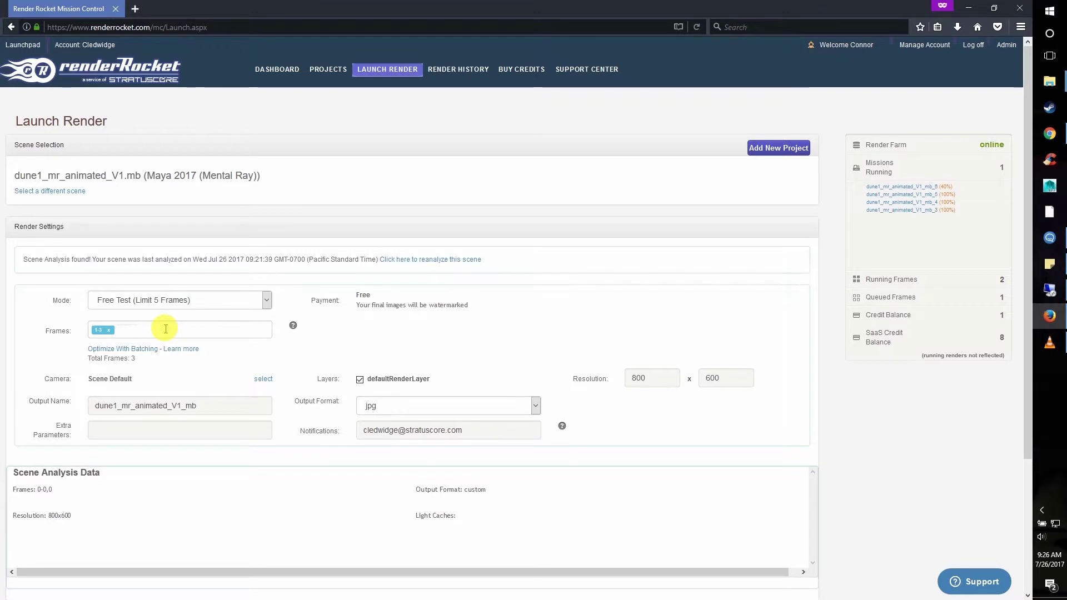
{"action": "type", "text": "10 ×"}
{"action": "type", "text": "20"}
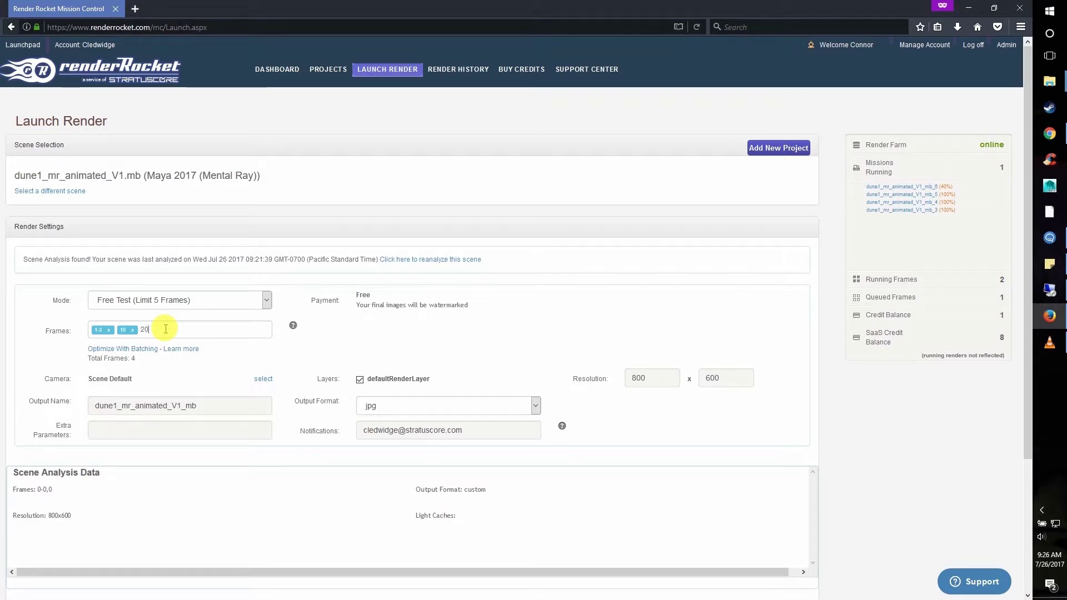
{"action": "key", "text": "Return"}
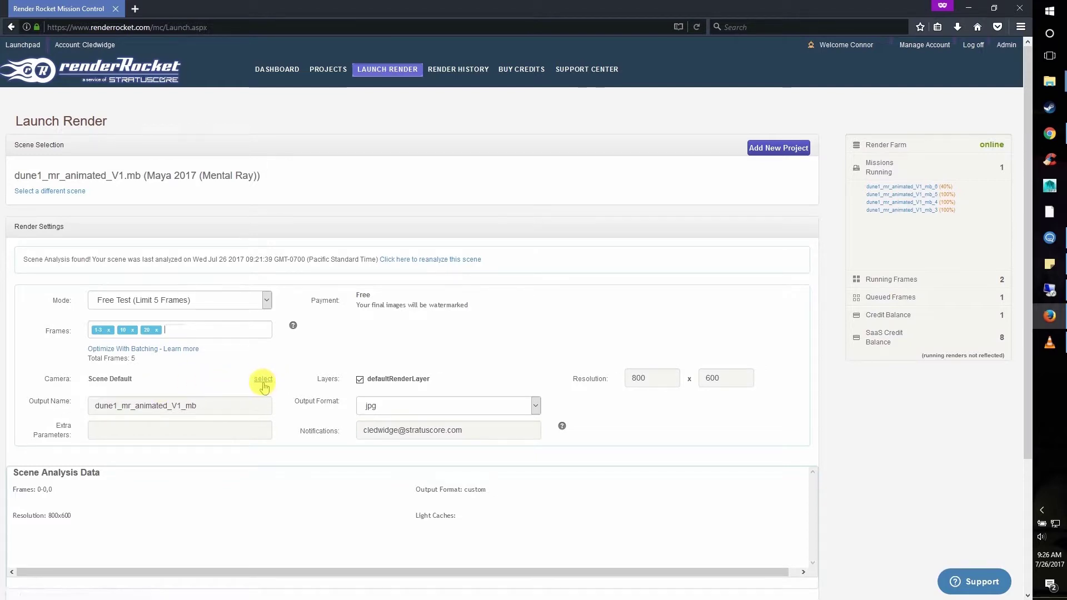
{"action": "left_click", "coordinate": [360, 380]}
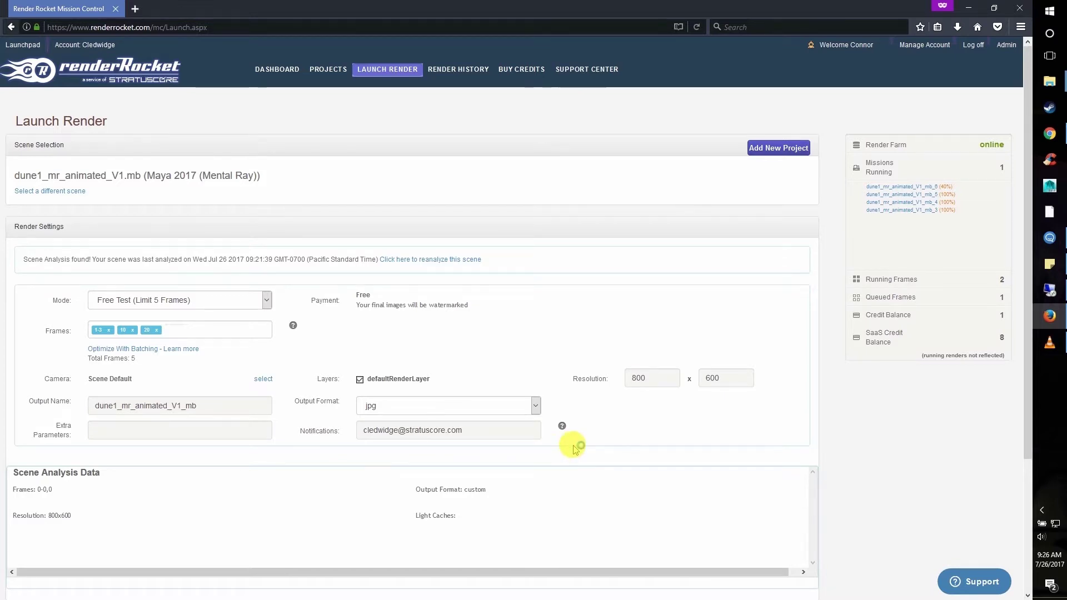
Agree to the terms and launch the five-frame free test render.
{"action": "scroll", "coordinate": [574, 448], "scroll_direction": "down", "scroll_amount": 3}
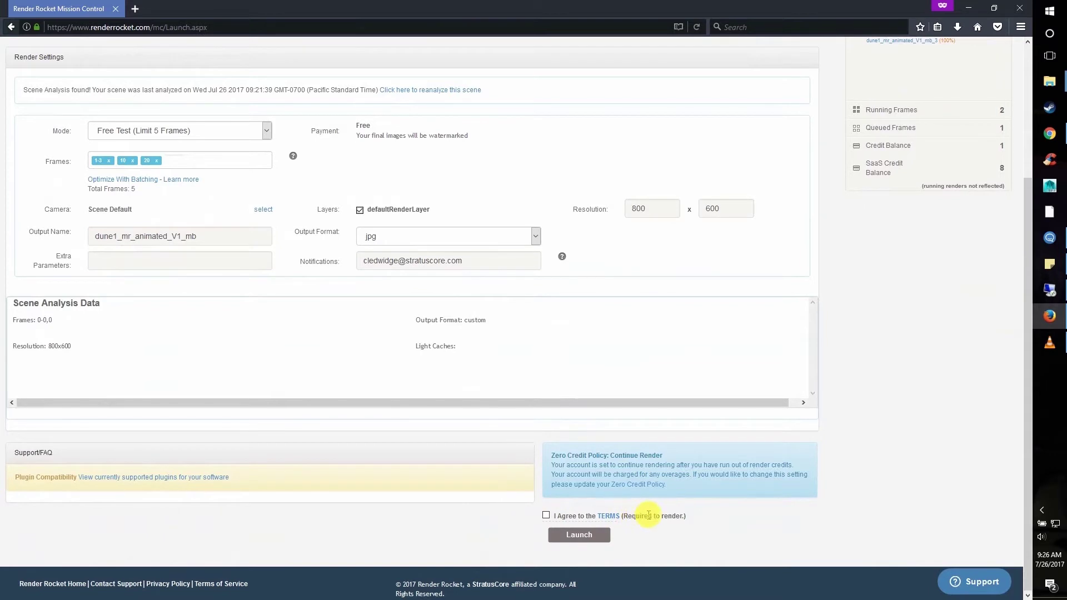
{"action": "left_click", "coordinate": [545, 517]}
{"action": "left_click", "coordinate": [575, 536]}
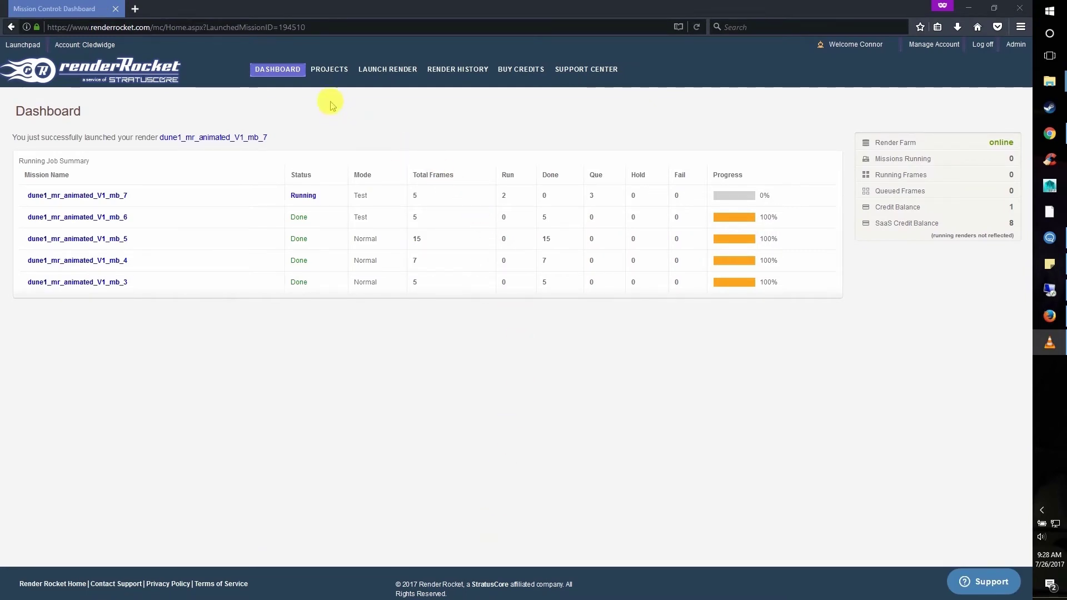
From Render History, save the dune1_mr_animated_V1_mb_6 archived .rar package to disk.
{"action": "left_click", "coordinate": [455, 68]}
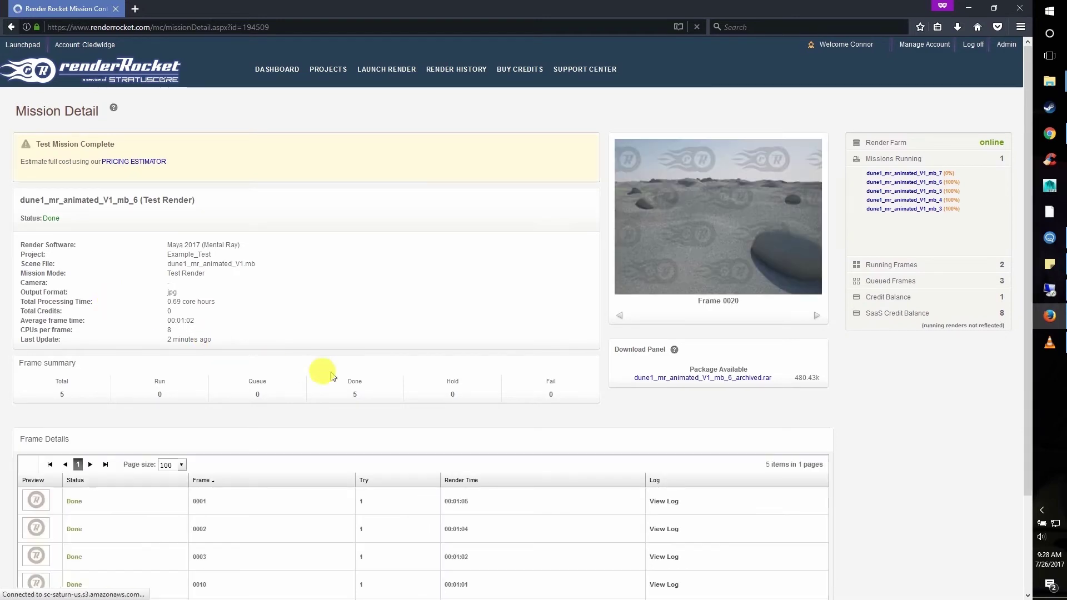
{"action": "scroll", "coordinate": [305, 421], "scroll_direction": "down", "scroll_amount": 3}
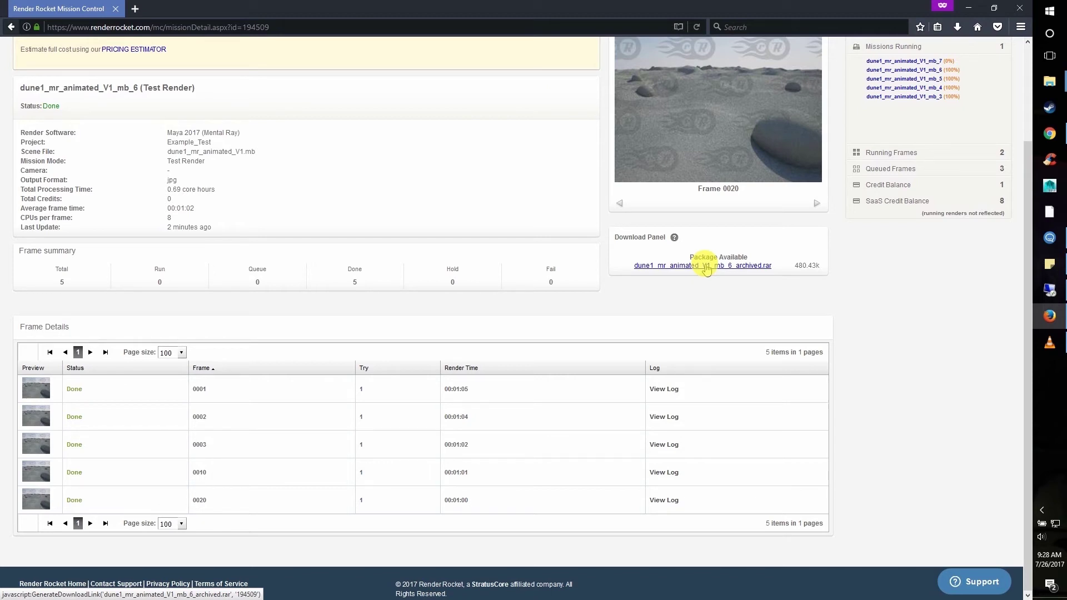
{"action": "left_click", "coordinate": [706, 265]}
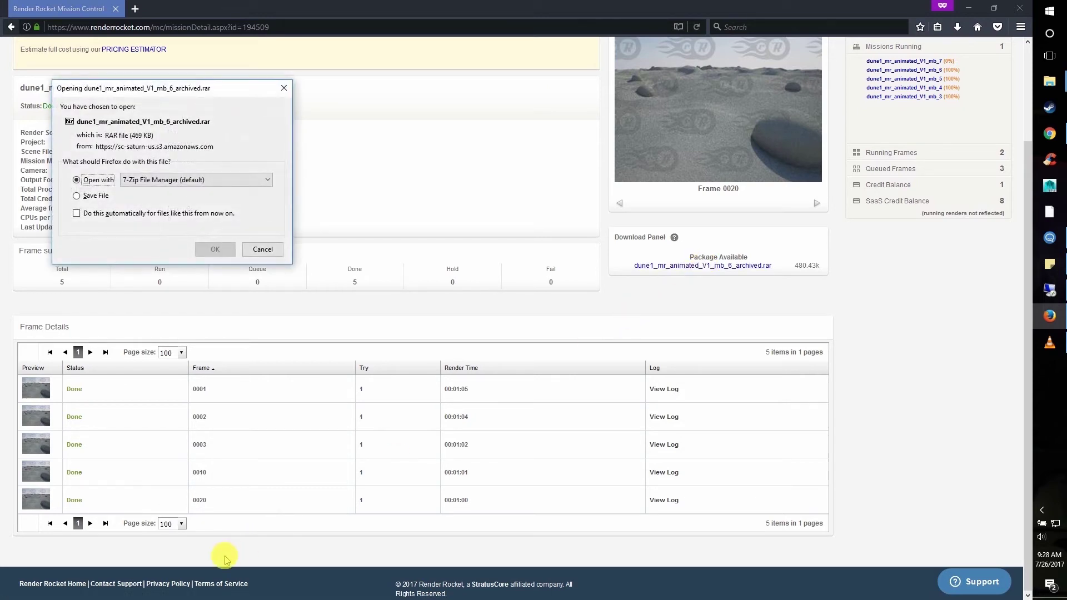
{"action": "left_click", "coordinate": [101, 196]}
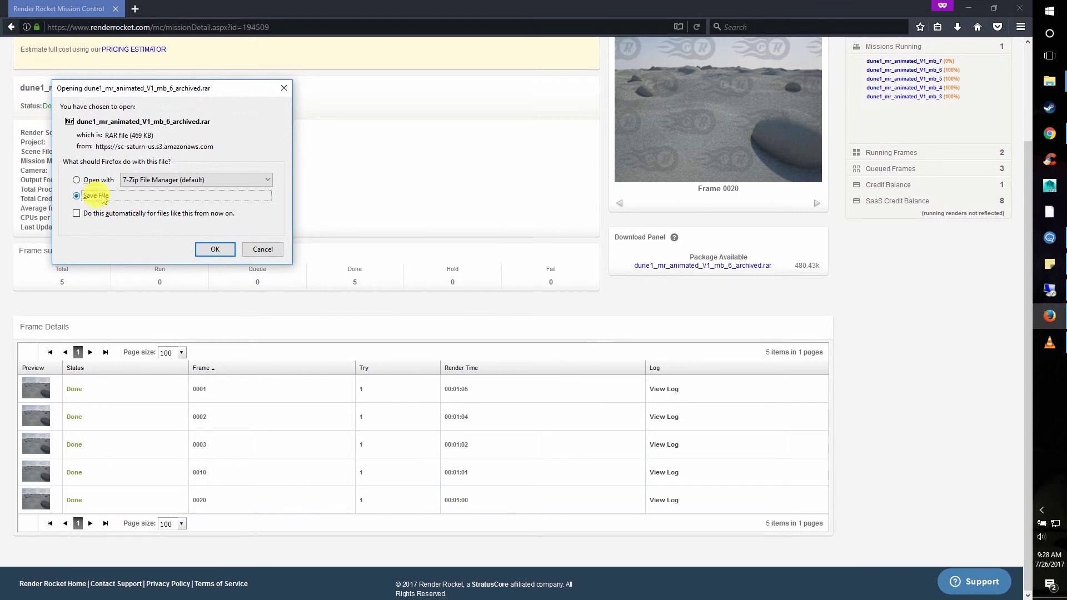
{"action": "left_click", "coordinate": [215, 249]}
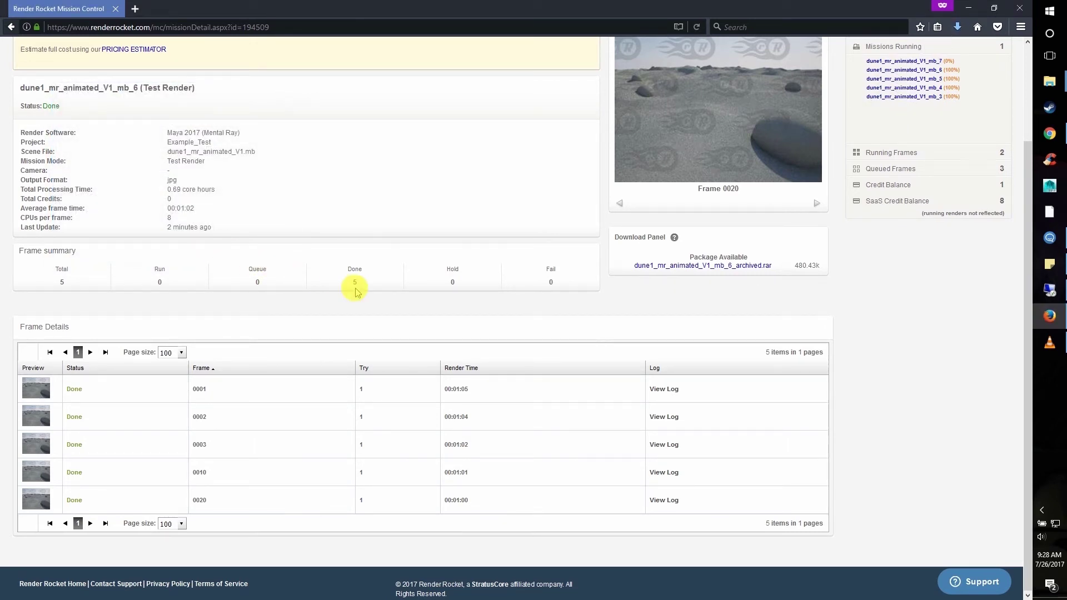